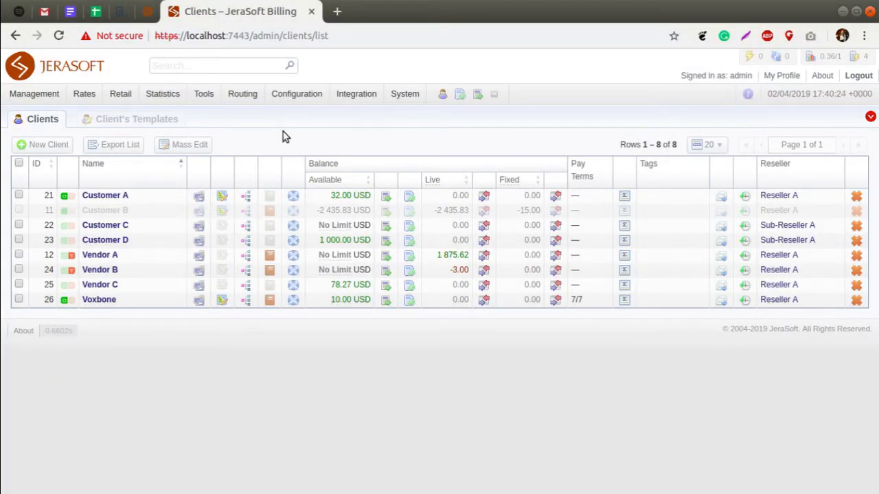
# Step: Open the Rates list and filter it by the rate table TERM RT - Vendor A
pyautogui.click(83, 96)
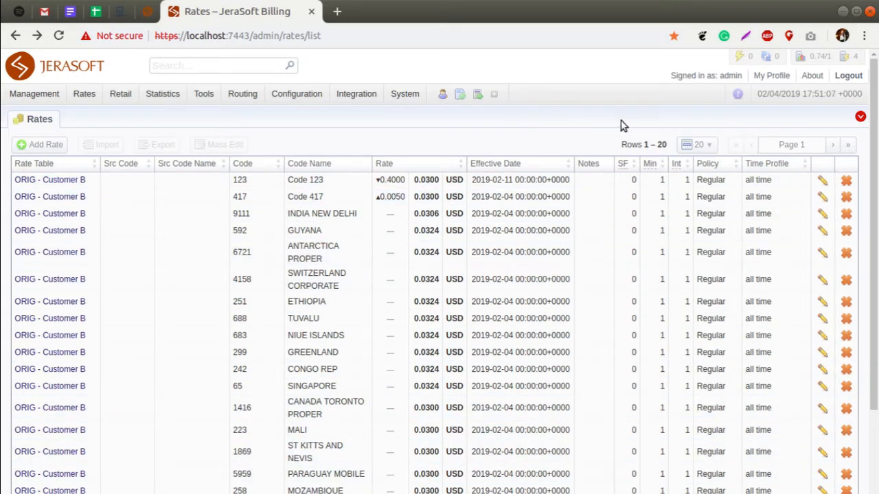
pyautogui.click(861, 118)
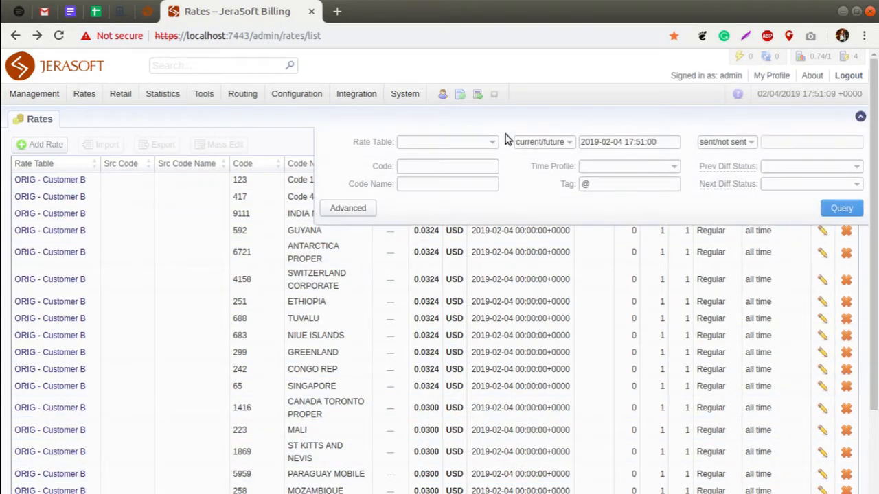
pyautogui.click(451, 183)
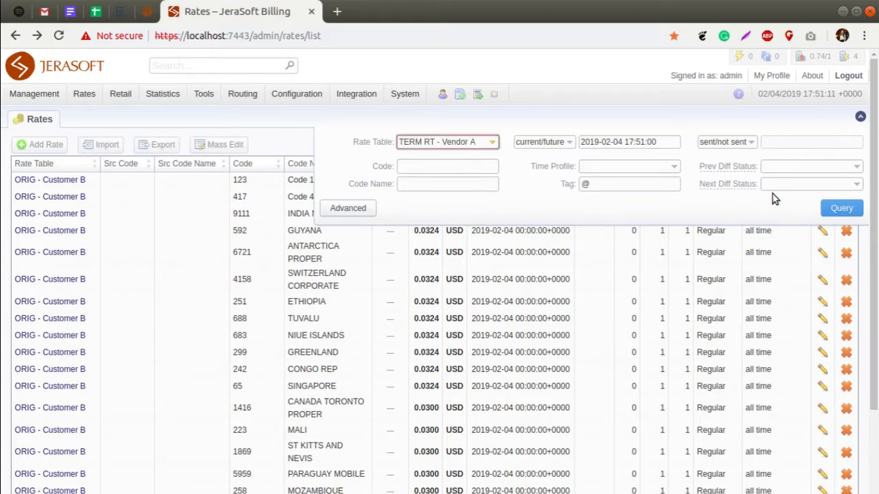
pyautogui.click(826, 205)
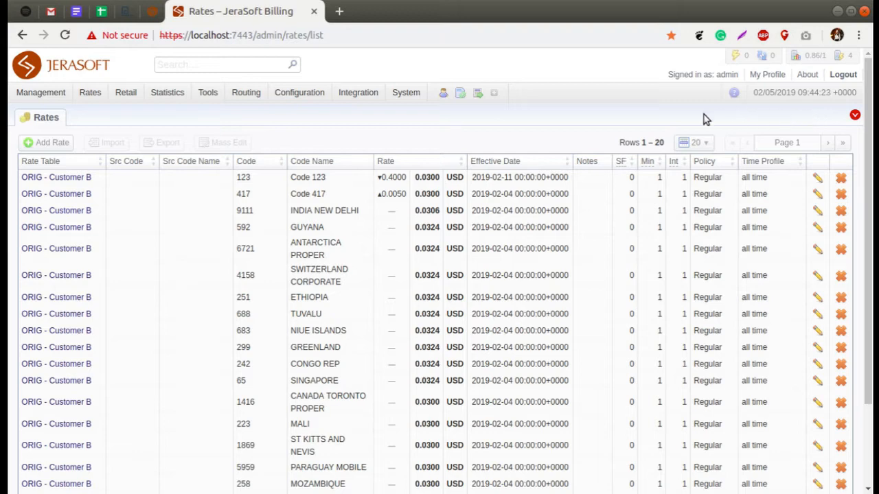
# Step: Add the note "dfghj" to the rate for code 123 and save the row
pyautogui.moveTo(586, 182)
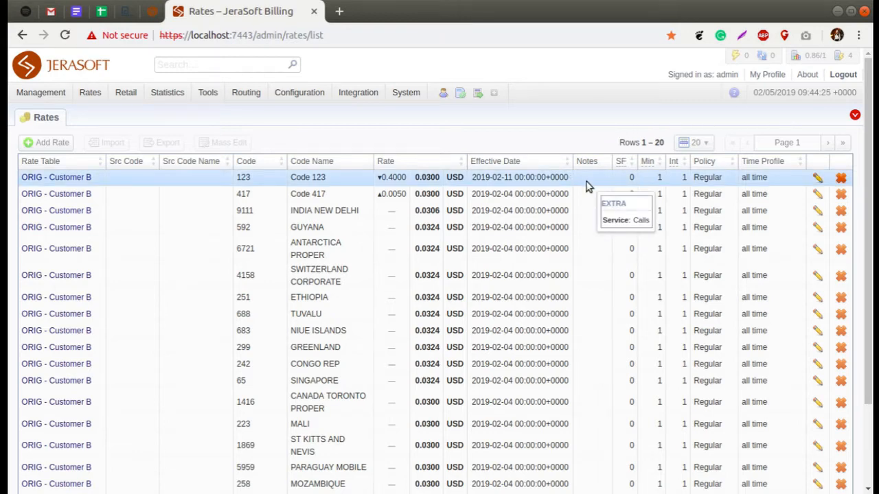
pyautogui.doubleClick(586, 182)
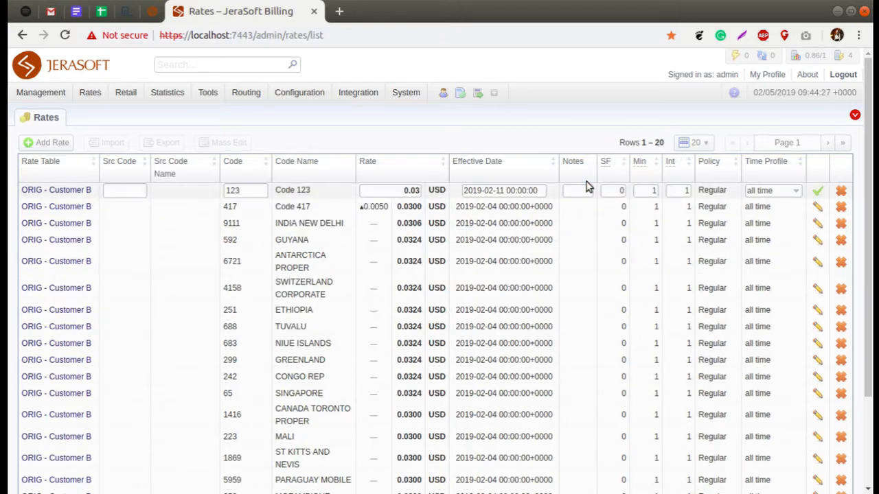
pyautogui.click(584, 189)
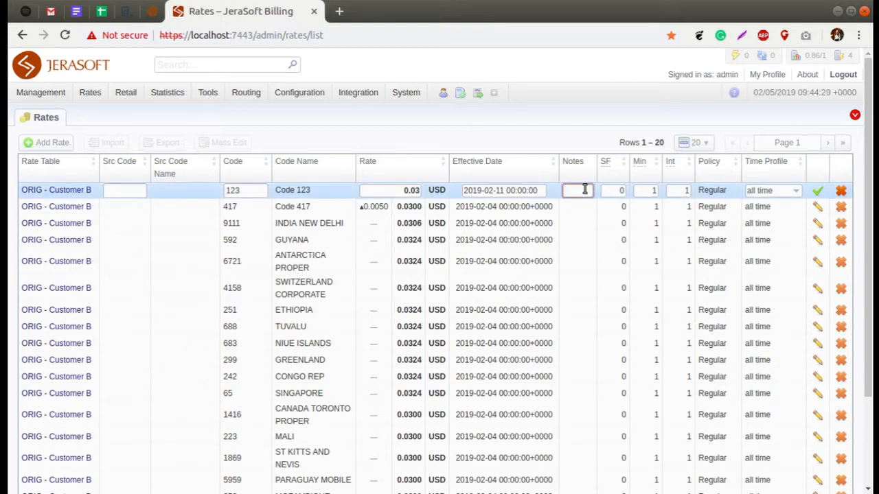
pyautogui.write('dfghj')
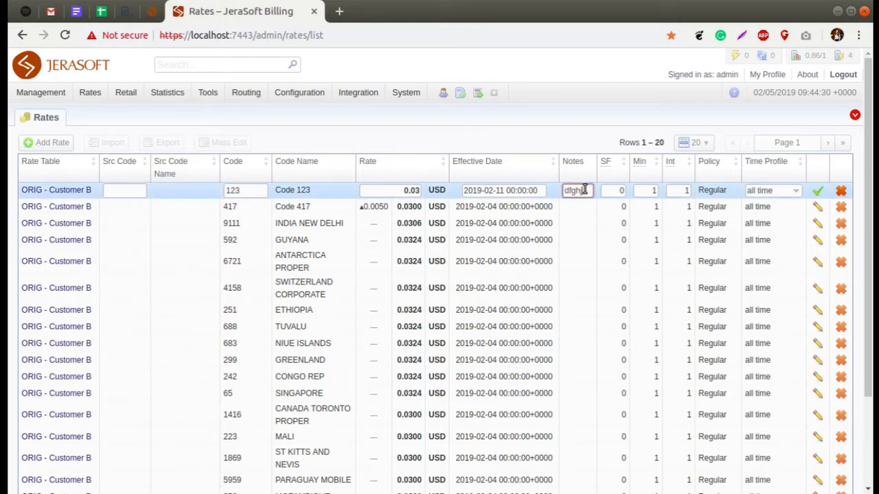
pyautogui.click(819, 191)
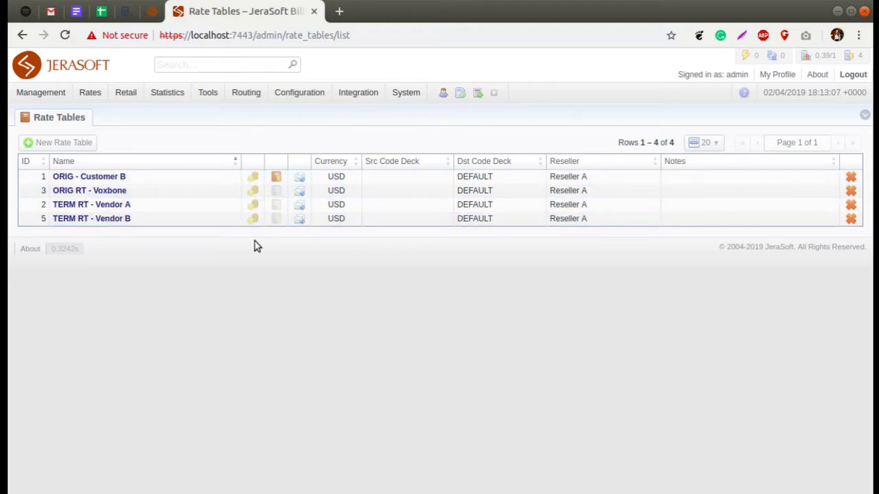
# Step: View the rates of the ORIG - Customer B rate table
pyautogui.click(251, 178)
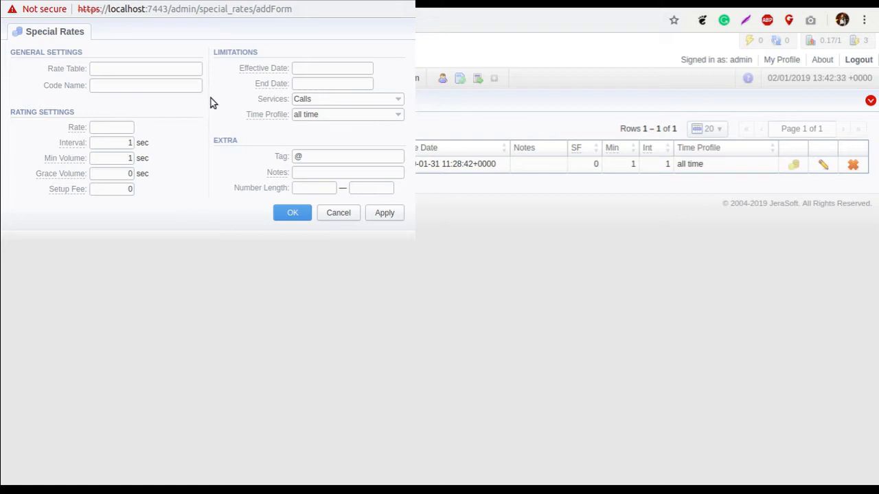
# Step: Assign the new special rate to the rate table ORIG RT - Customer B
pyautogui.click(197, 69)
pyautogui.press('Down')
pyautogui.press('Down')
pyautogui.press('Down')
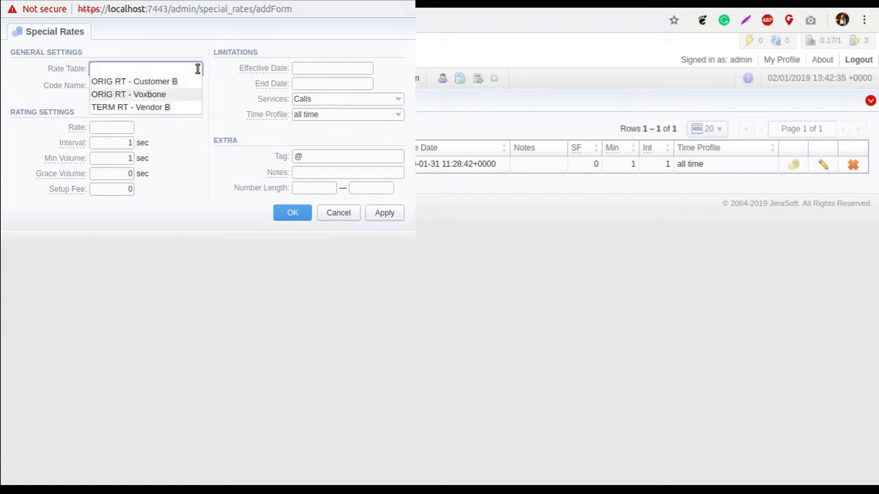
pyautogui.press('Up')
pyautogui.press('Up')
pyautogui.press('Return')
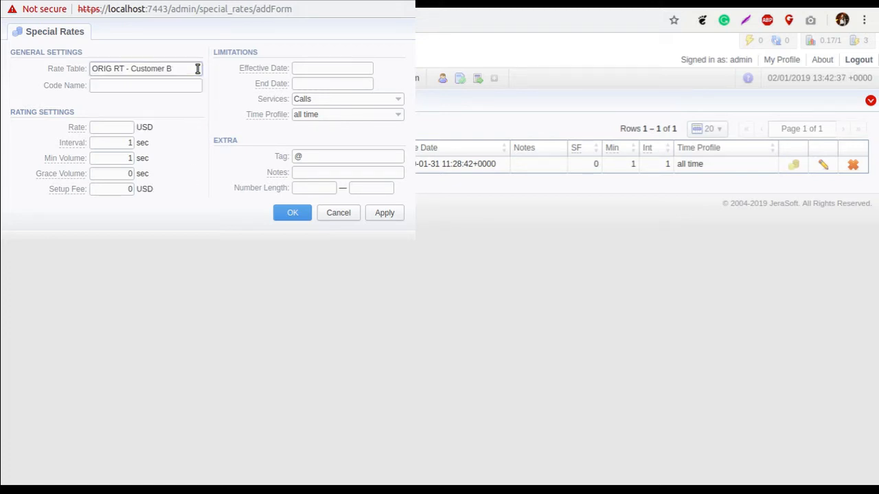
# Step: Set the special rate's code name to FRANCE and its rate to 0.1 USD, and save it
pyautogui.click(142, 86)
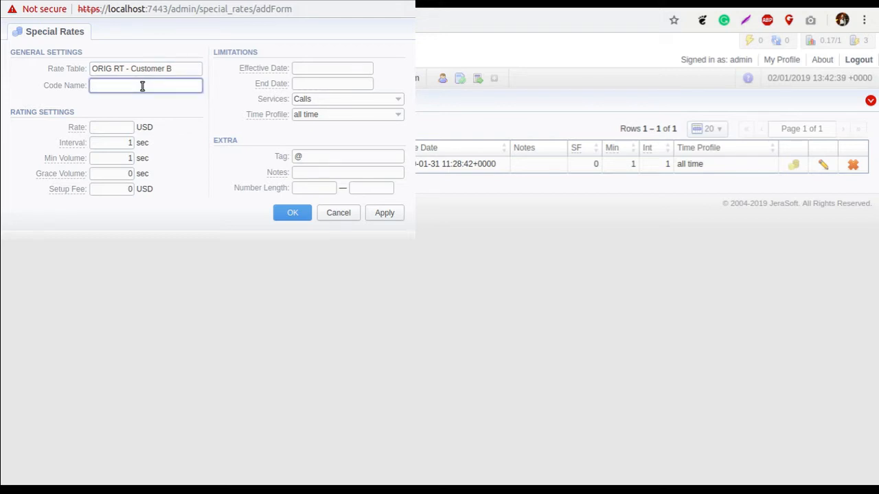
pyautogui.write('fr')
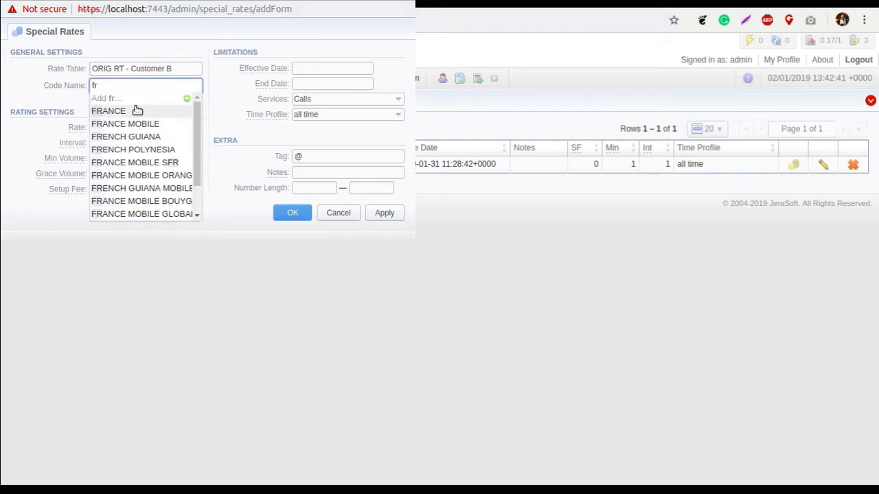
pyautogui.click(135, 110)
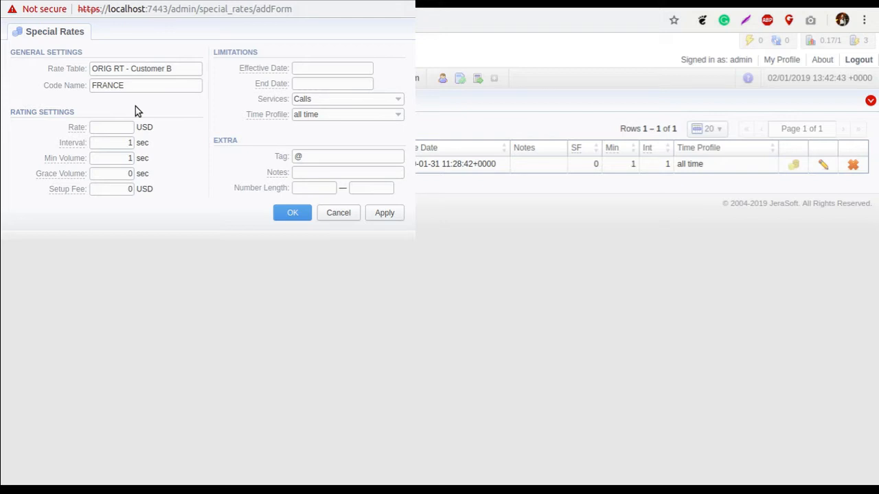
pyautogui.click(121, 123)
pyautogui.write('0.1')
pyautogui.click(289, 214)
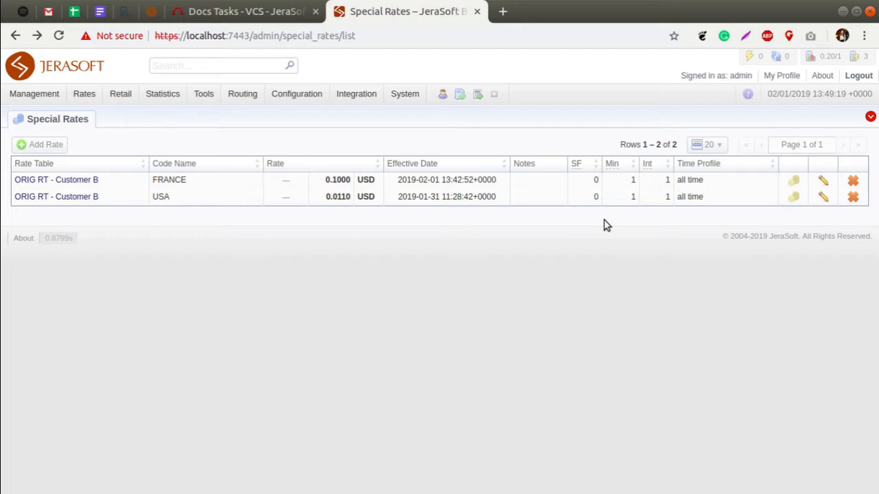
# Step: View the individual code rates behind the FRANCE special rate and return to the Special Rates list
pyautogui.click(792, 186)
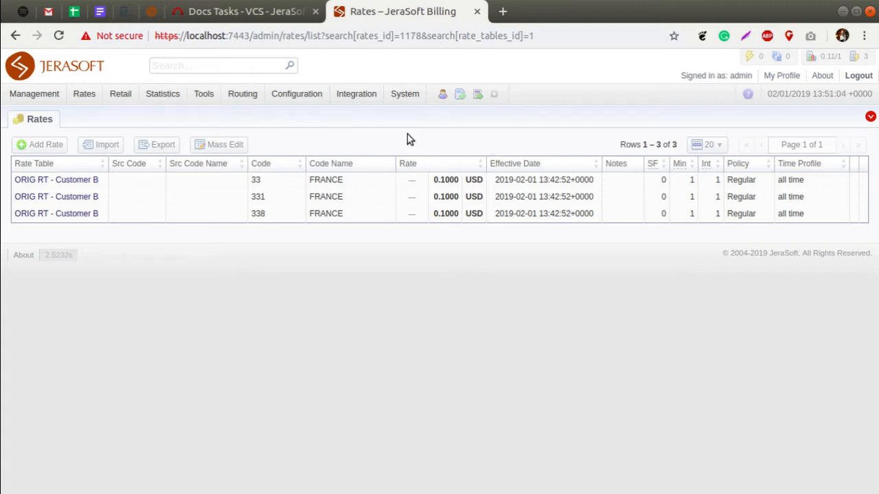
pyautogui.click(16, 36)
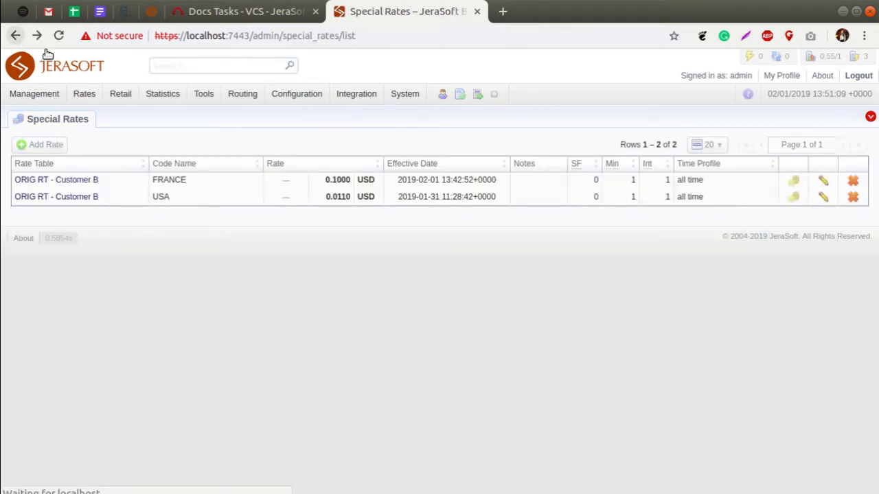
# Step: Set the FRANCE special rate to 0.12 USD, save it, and open its individual code rates
pyautogui.doubleClick(354, 179)
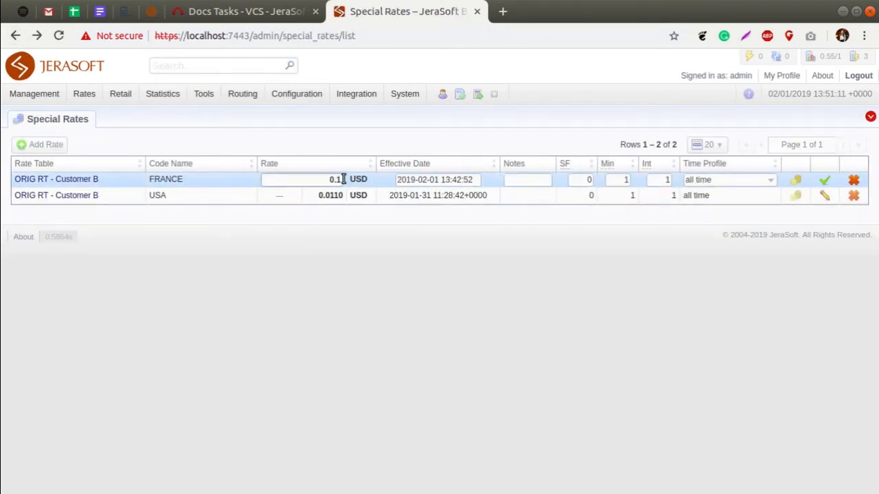
pyautogui.write('2')
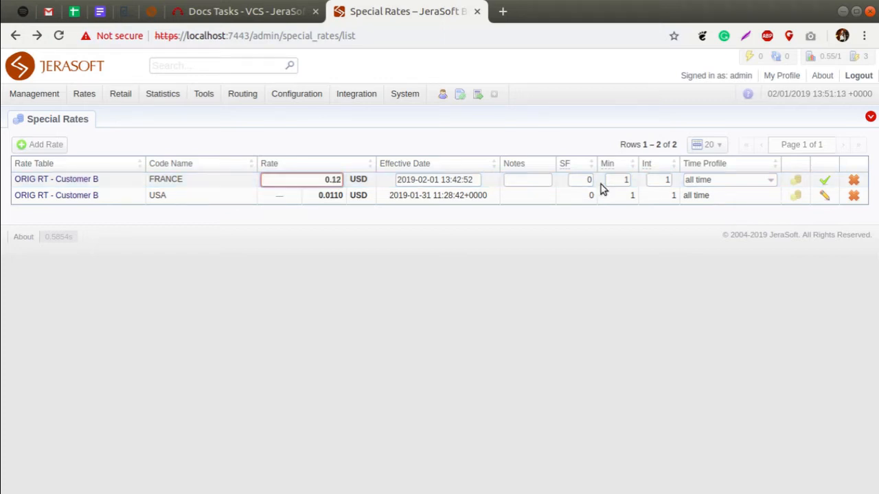
pyautogui.click(823, 180)
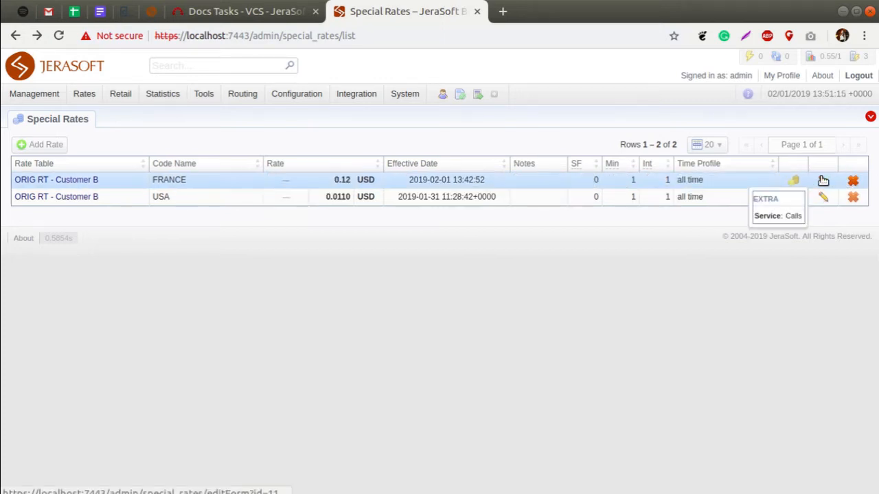
pyautogui.click(796, 179)
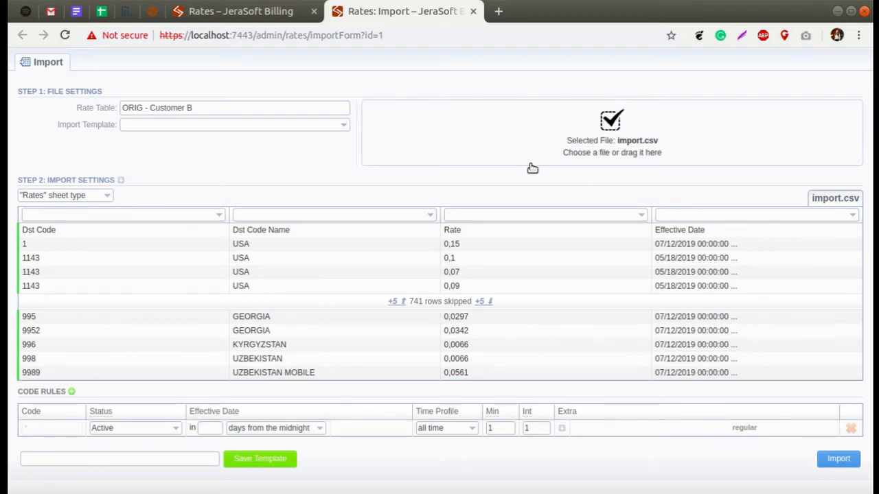
# Step: Exclude the rows for codes 1 and 9989 from the rate import, and include the code 1 row again
pyautogui.click(65, 269)
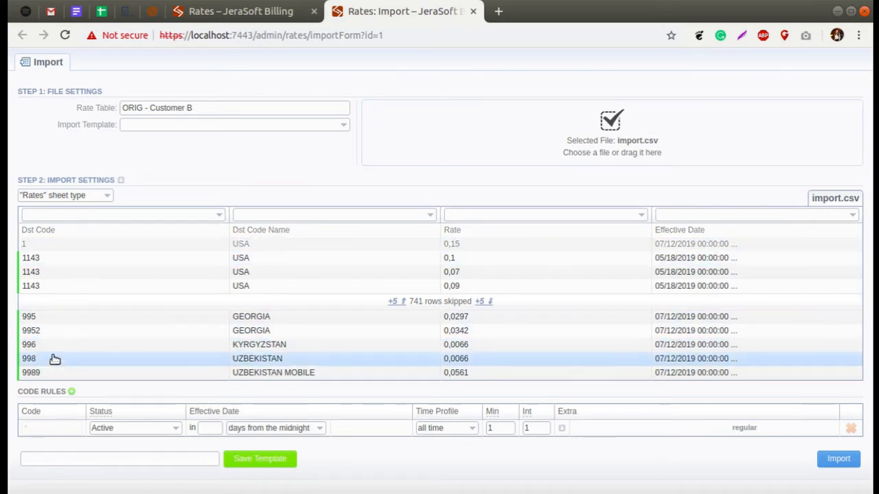
pyautogui.click(55, 360)
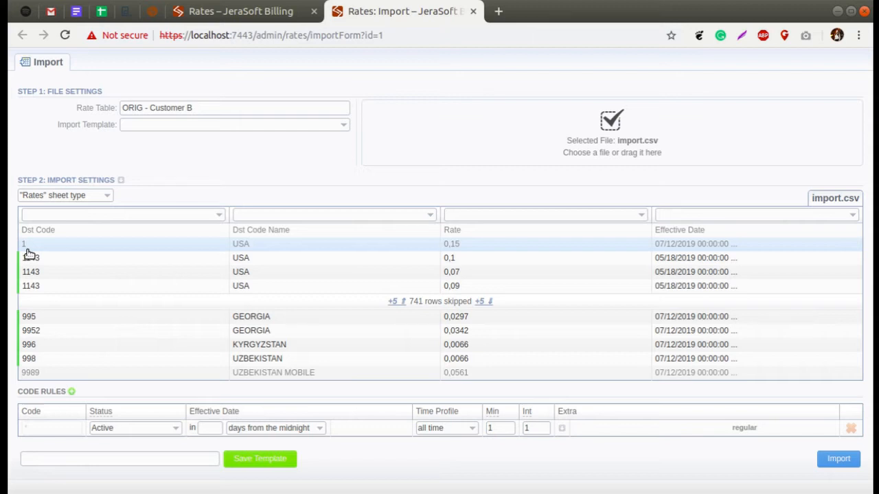
pyautogui.click(77, 250)
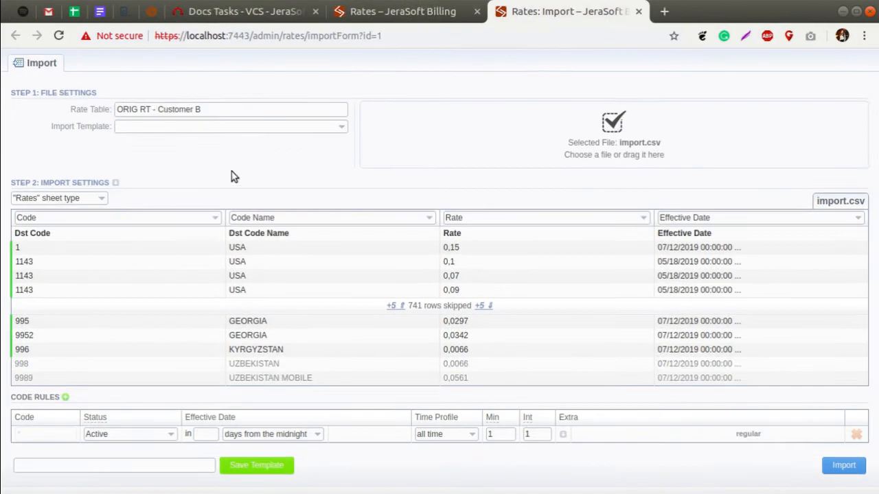
# Step: In the general import settings, set the AZ interval unit to days from the midnight and choose another datetime format
pyautogui.click(117, 185)
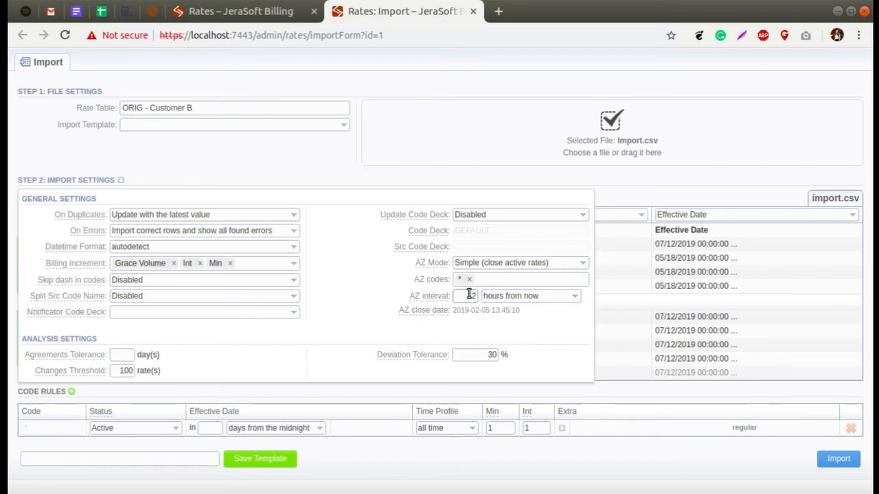
pyautogui.click(499, 296)
pyautogui.click(533, 332)
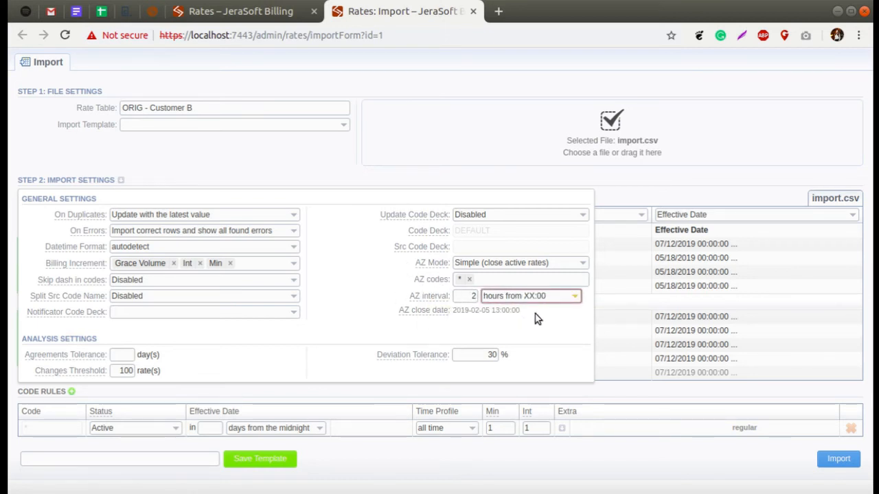
pyautogui.press('Down')
pyautogui.press('Down')
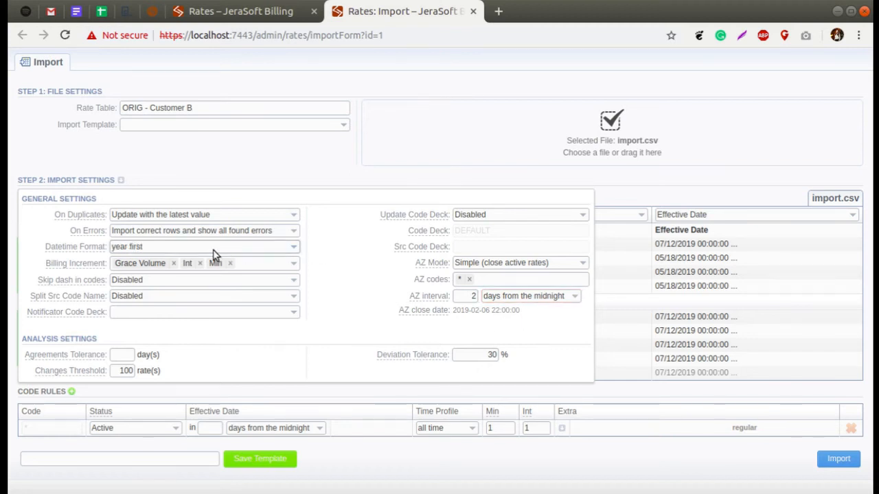
pyautogui.click(293, 248)
pyautogui.click(272, 268)
pyautogui.click(319, 252)
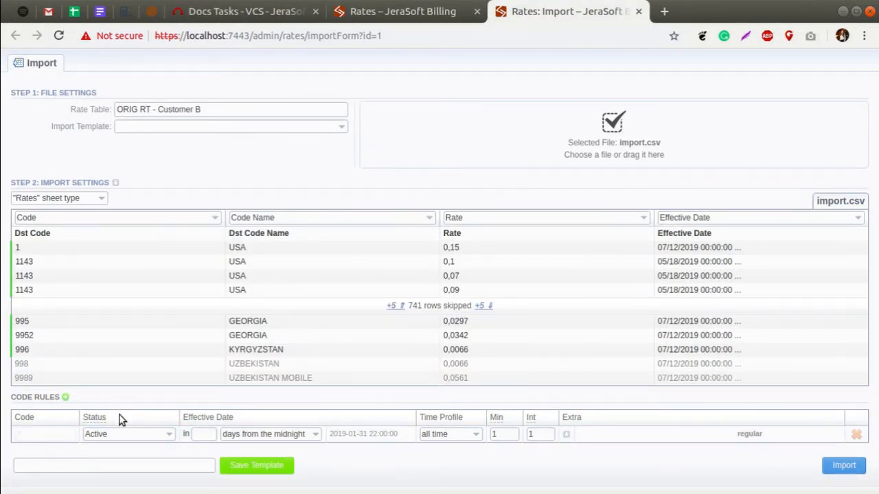
# Step: Set the code rule's status to Stashed and its effective date offset to 2, and choose the offset's time unit
pyautogui.click(129, 453)
pyautogui.click(212, 434)
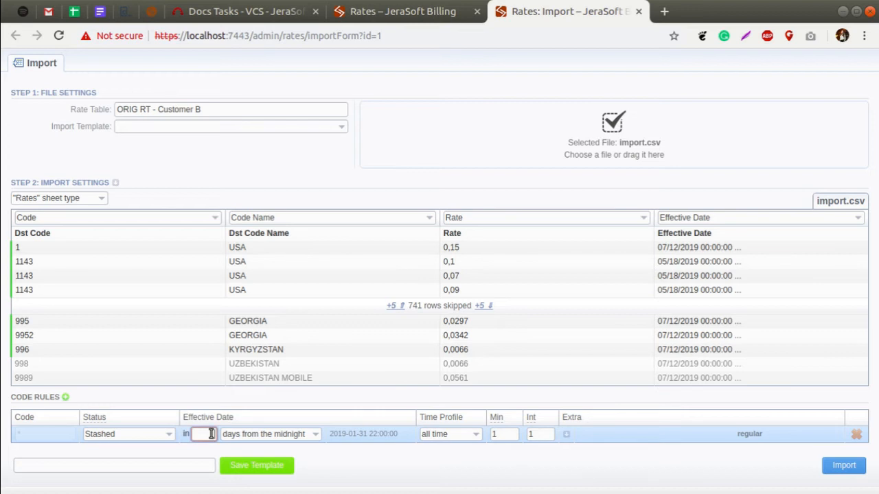
pyautogui.write('2')
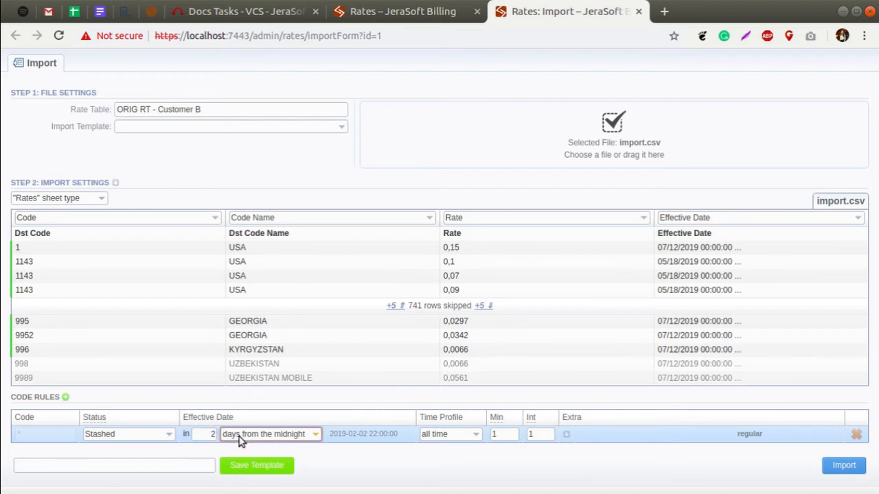
pyautogui.click(250, 467)
pyautogui.click(277, 435)
pyautogui.click(295, 476)
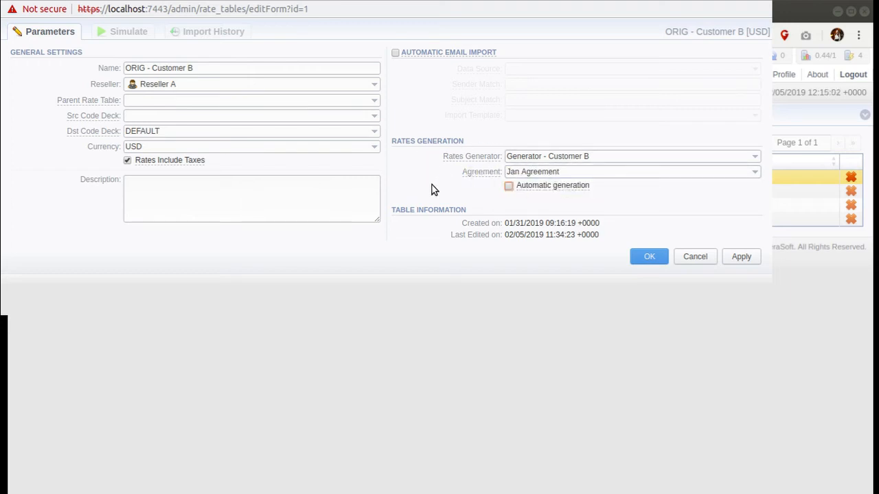
# Step: Enable automatic rates generation for the ORIG - Customer B rate table
pyautogui.click(508, 188)
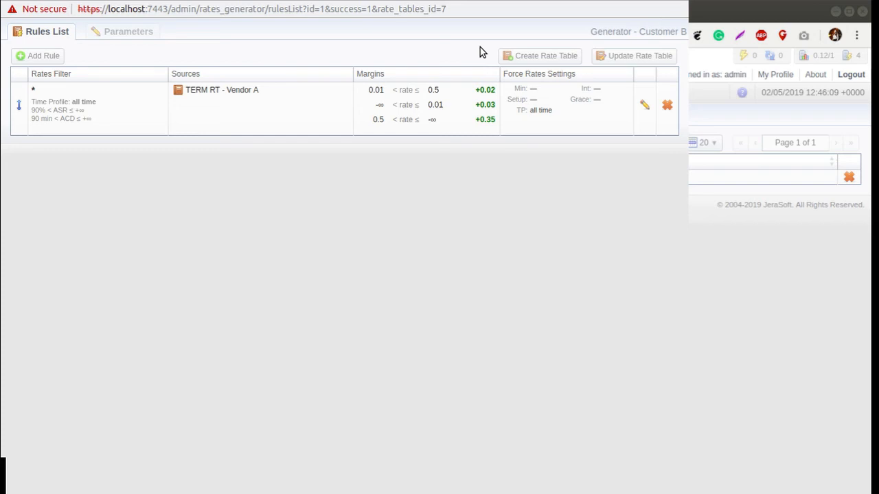
# Step: Generate a new rate table named test1 for Reseller A with the DEFAULT destination code deck and USD currency, leaving the agreement empty
pyautogui.click(517, 62)
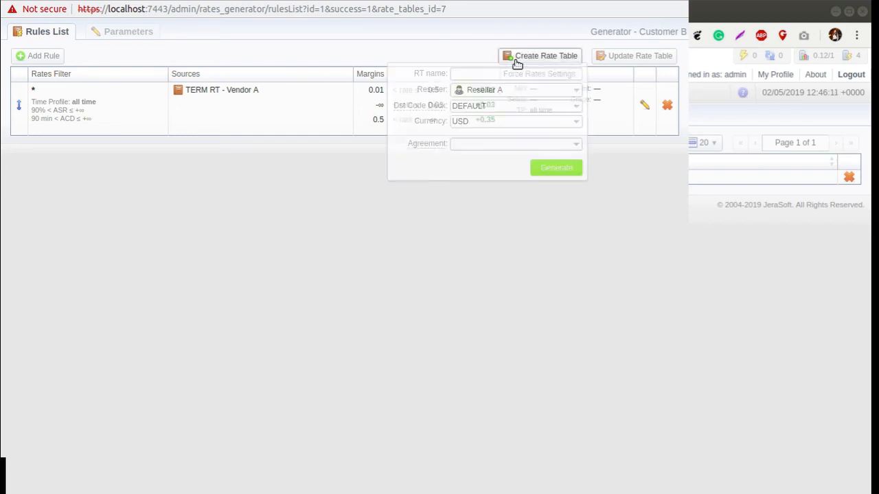
pyautogui.click(512, 74)
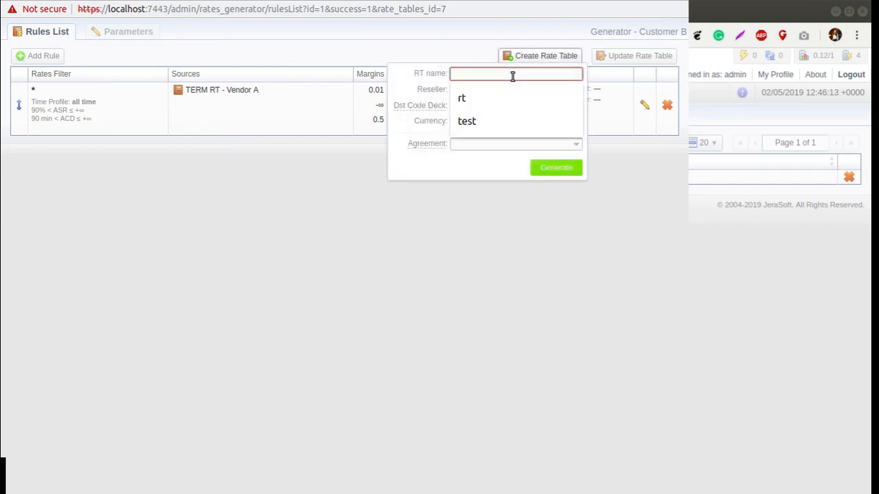
pyautogui.write('test')
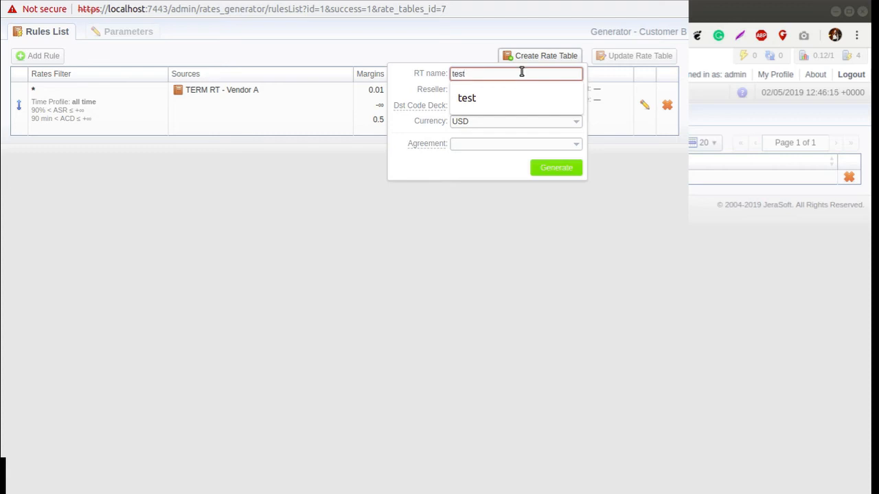
pyautogui.write('1')
pyautogui.click(494, 145)
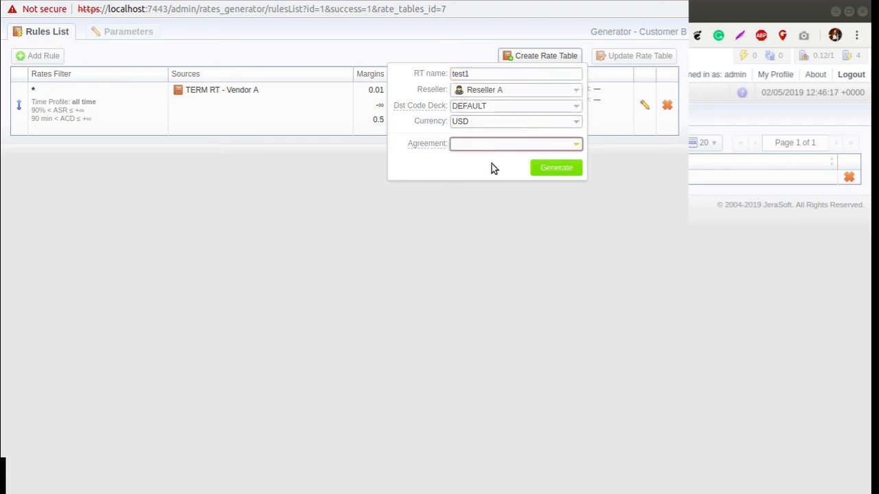
pyautogui.click(491, 165)
pyautogui.click(546, 173)
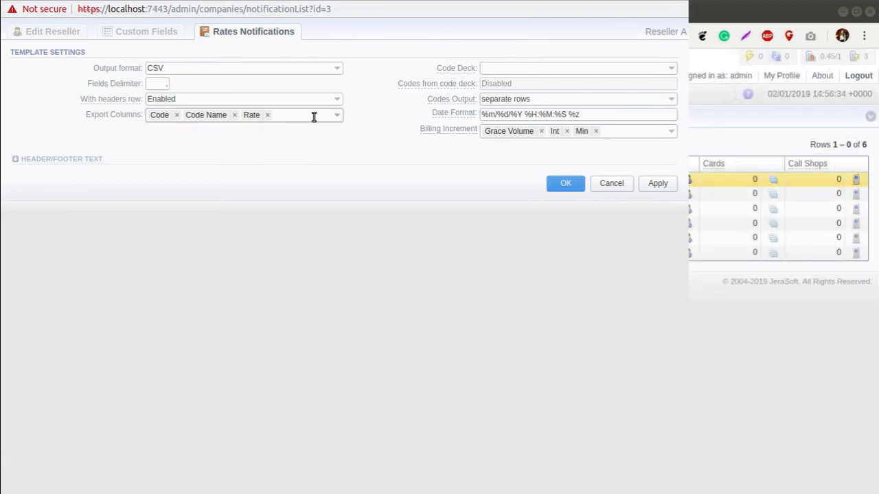
# Step: Add Tech Prefix to the export columns of Reseller A's rates notification template
pyautogui.click(313, 115)
pyautogui.scroll(-1, 294, 191)
pyautogui.scroll(-5, 296, 192)
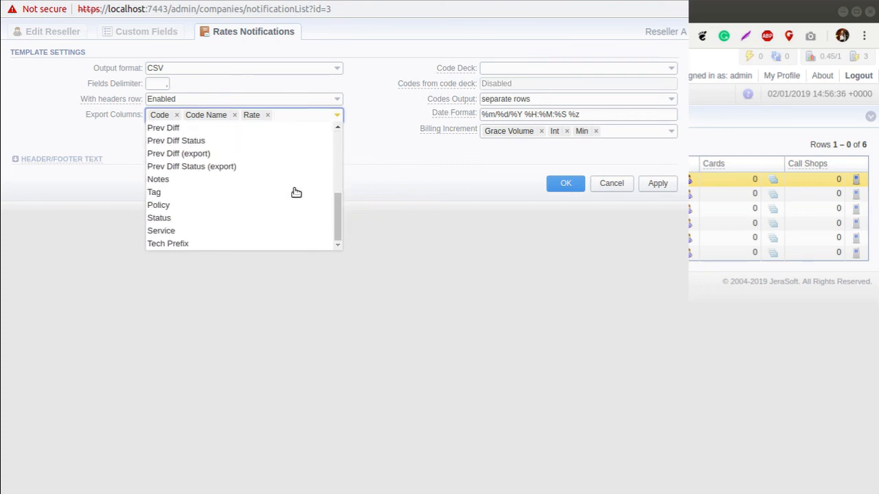
pyautogui.click(234, 243)
pyautogui.click(374, 221)
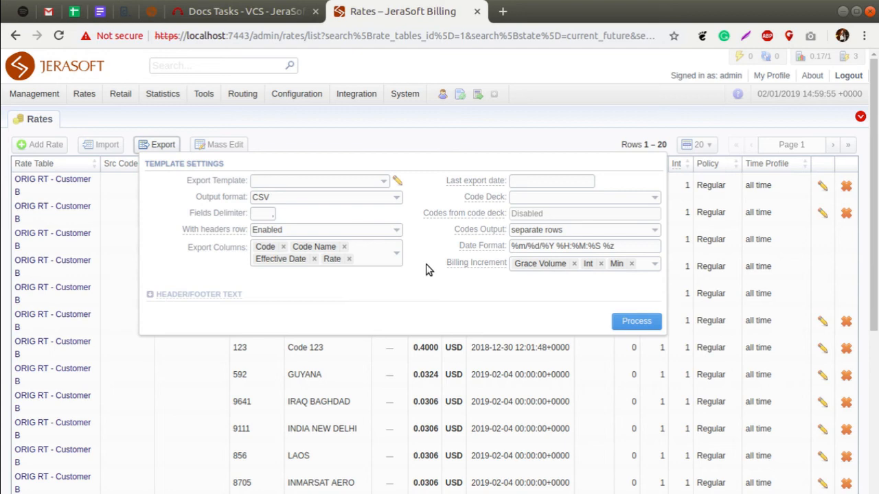
# Step: Add Tech Prefix to the export columns in the rates export settings, and open the filter of the rates list
pyautogui.click(377, 252)
pyautogui.scroll(-5, 348, 338)
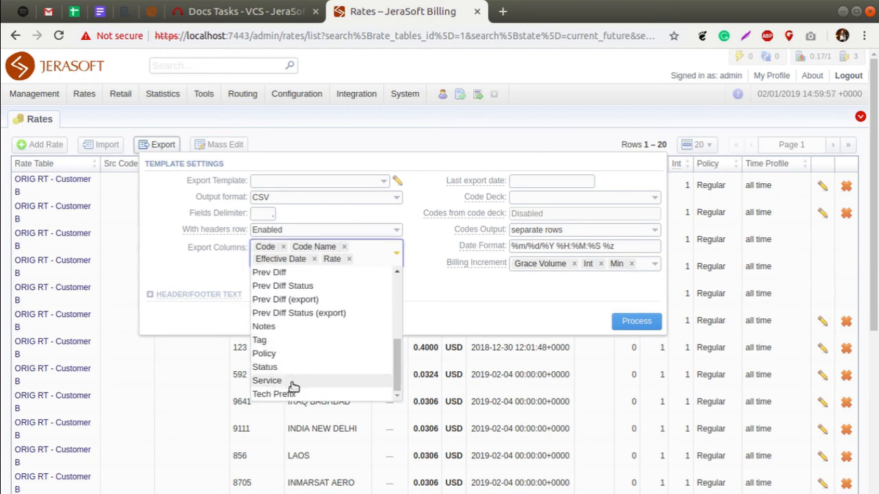
pyautogui.click(275, 394)
pyautogui.click(434, 144)
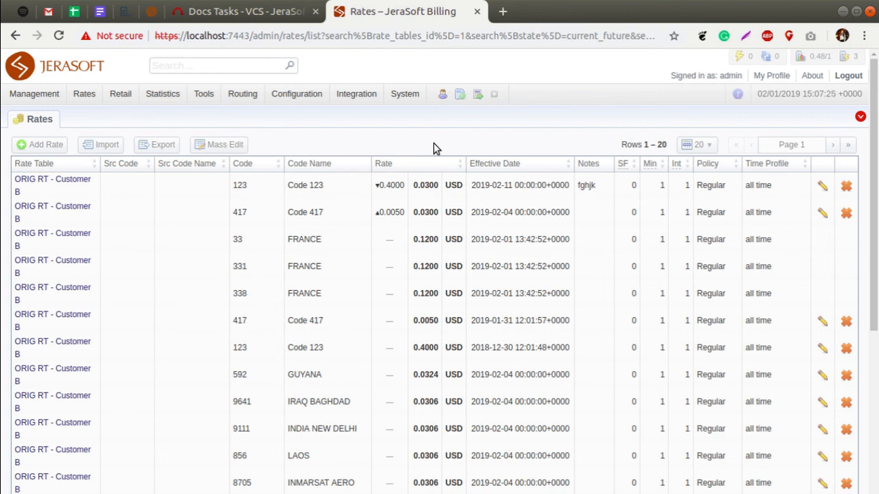
pyautogui.click(860, 118)
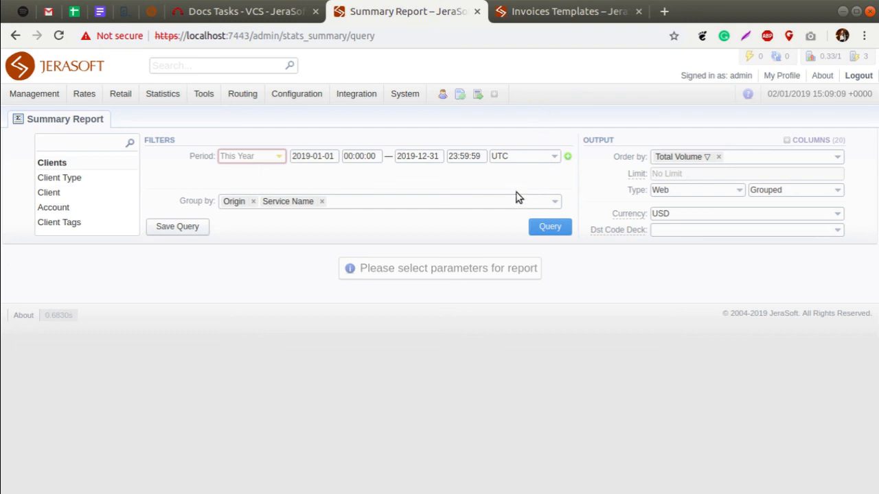
# Step: Add Time Profile to the Summary Report's grouping and run the query
pyautogui.click(481, 204)
pyautogui.scroll(-2, 451, 265)
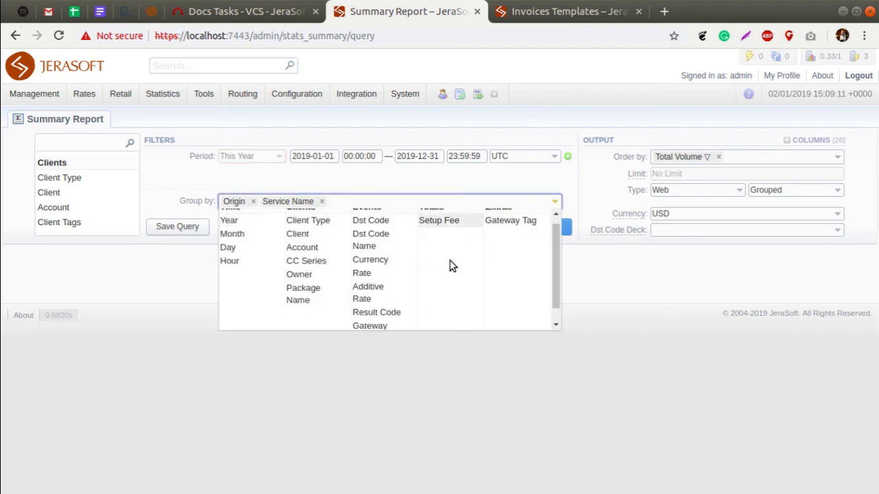
pyautogui.click(376, 322)
pyautogui.click(608, 273)
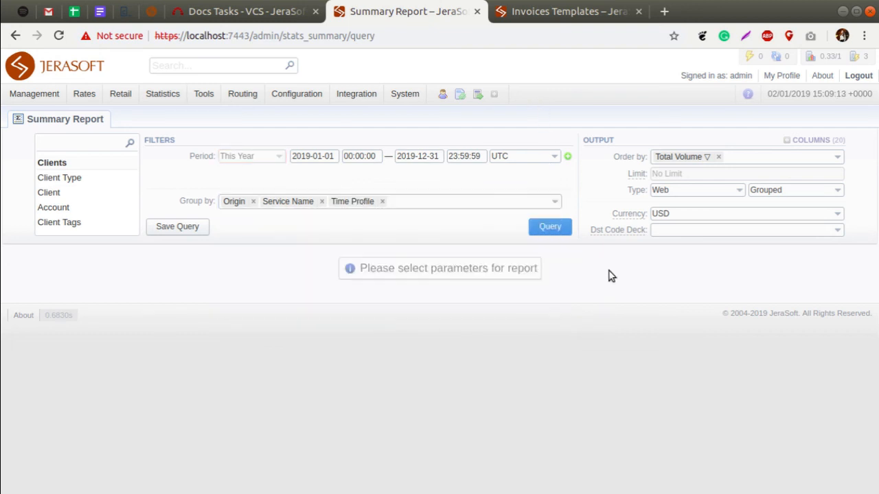
pyautogui.click(566, 227)
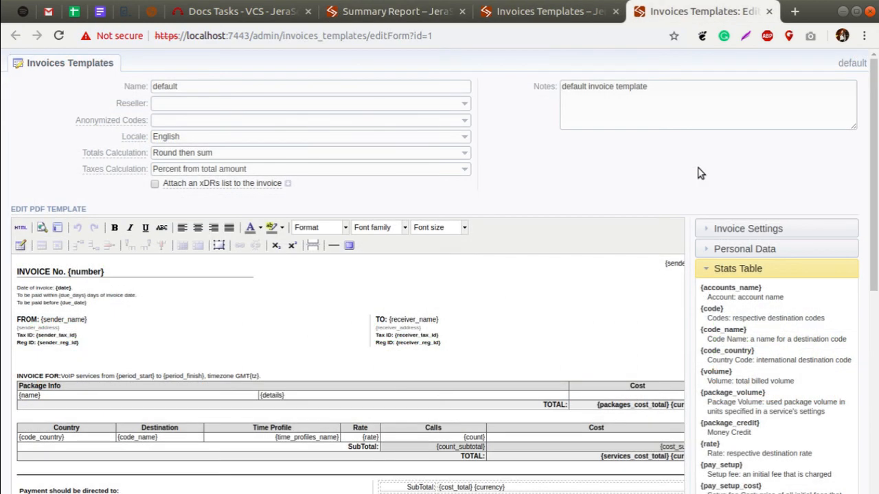
# Step: Locate the {time_profiles_name} variable among the Stats Table variables of the default invoice template
pyautogui.scroll(-5, 698, 172)
pyautogui.click(736, 344)
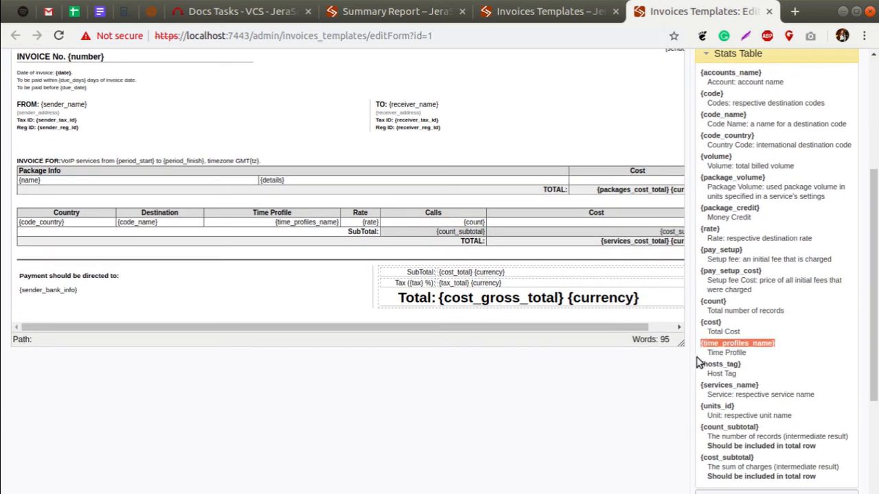
pyautogui.scroll(3, 648, 374)
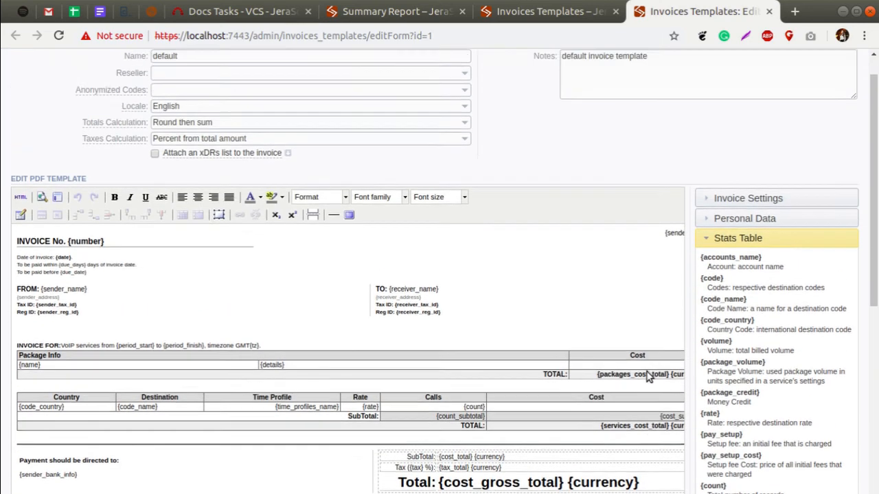